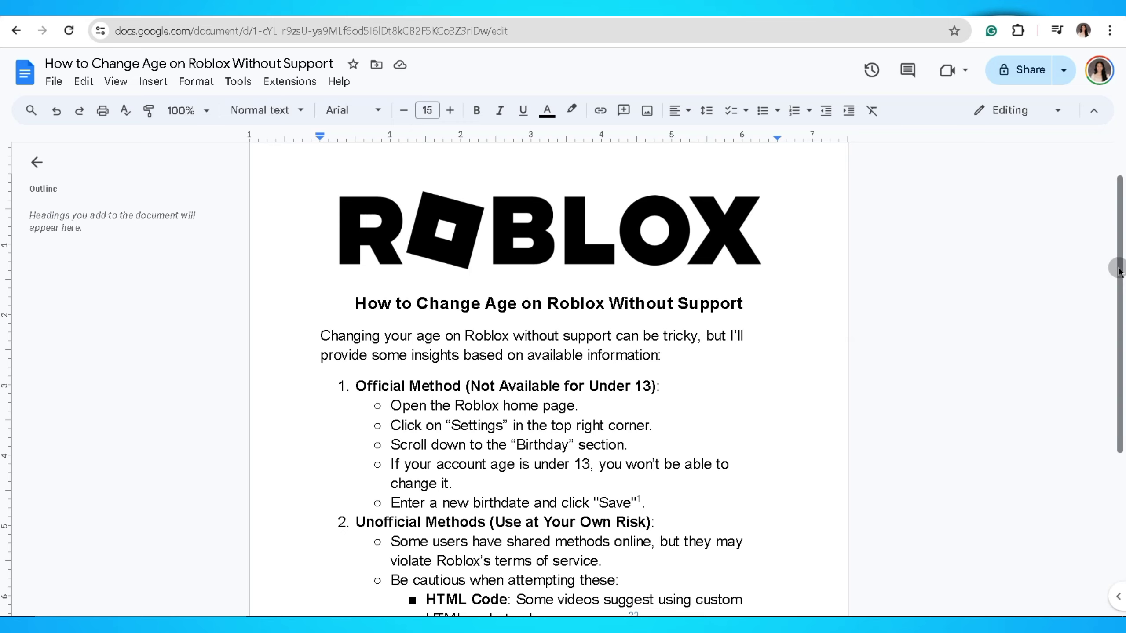
{"action": "left_click_drag", "start_coordinate": [1119, 251], "coordinate": [1121, 350]}
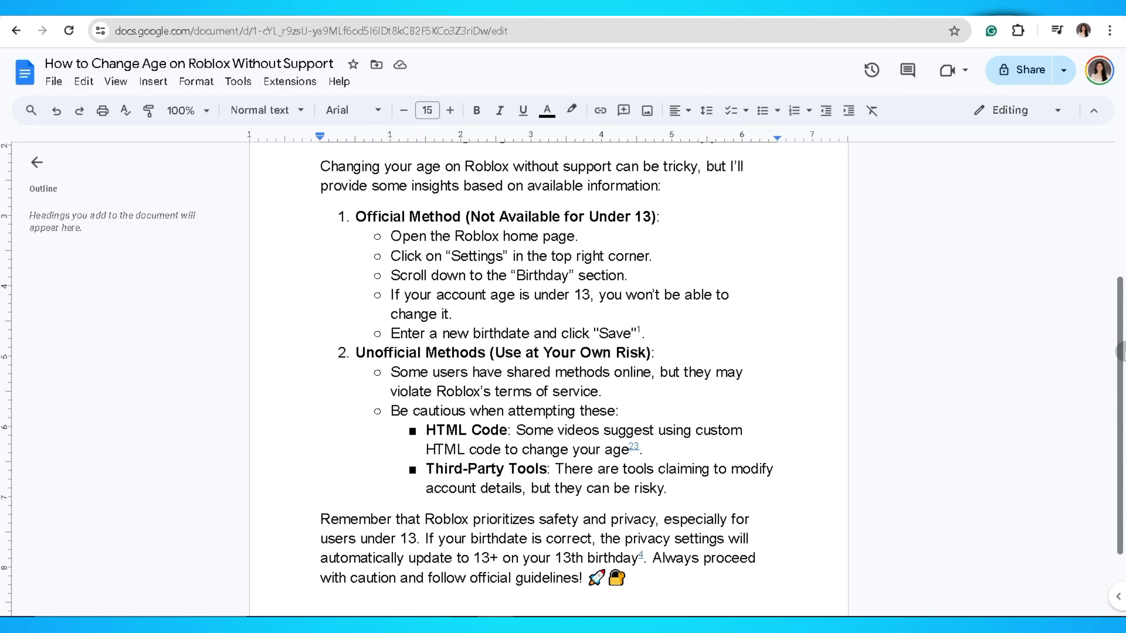